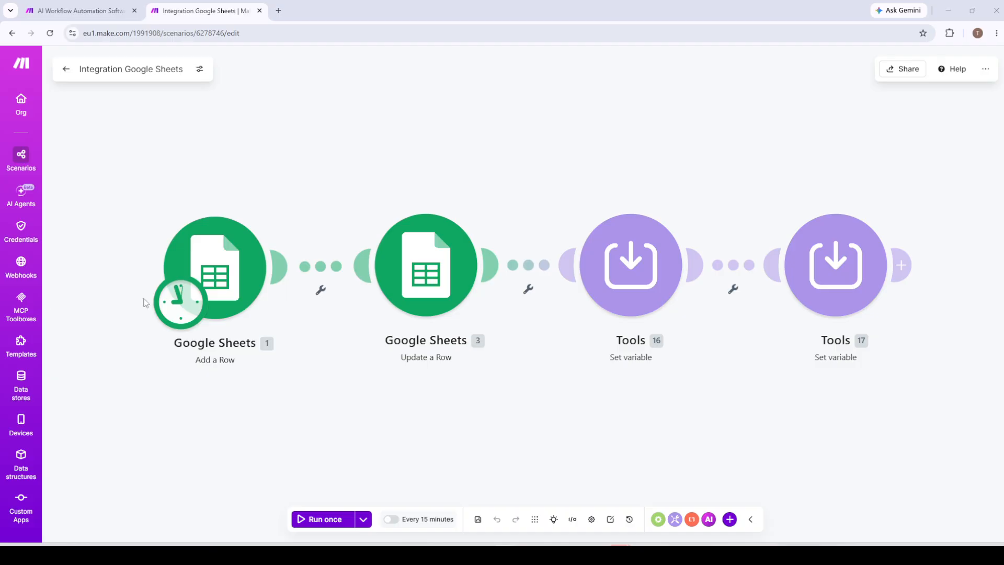
Step: Open the Update a Row module's settings and bring up the text and binary functions for the Task (B) field
click(428, 297)
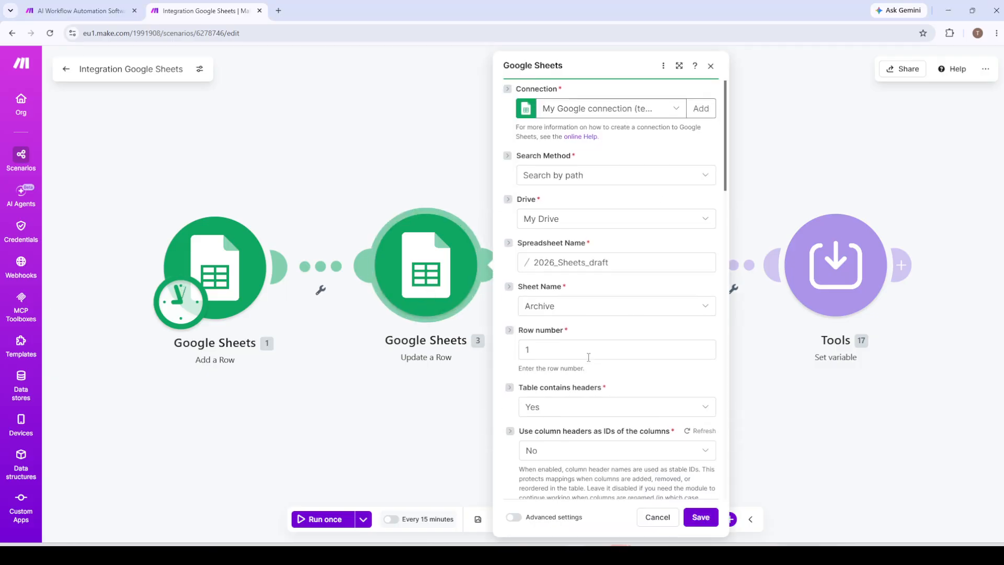
scroll(590, 346, down, 5)
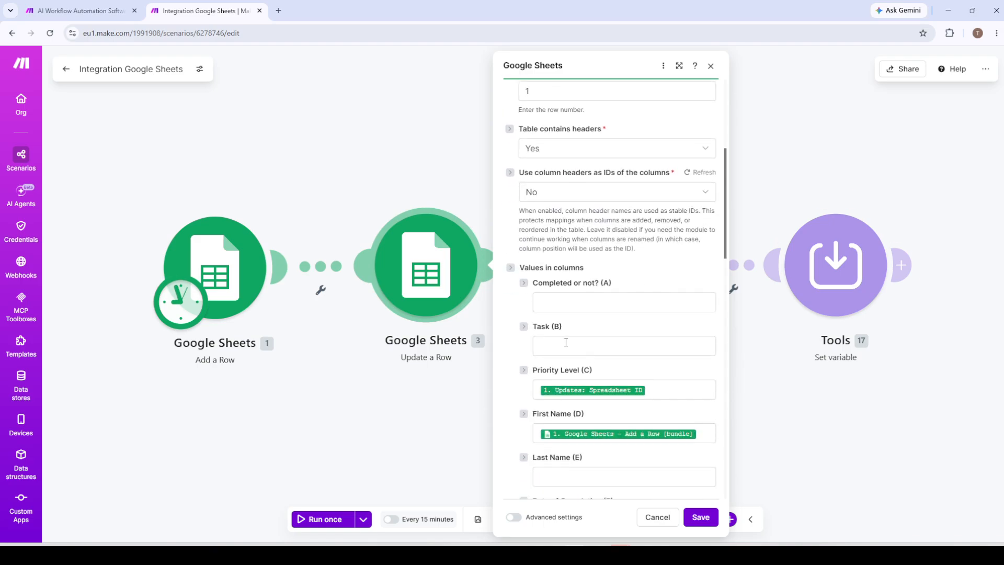
click(565, 345)
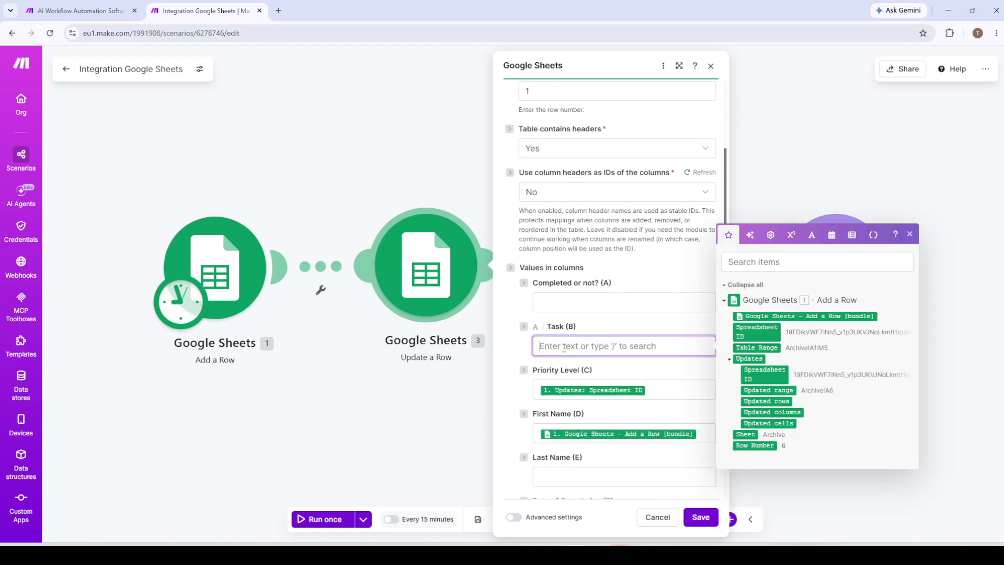
click(811, 237)
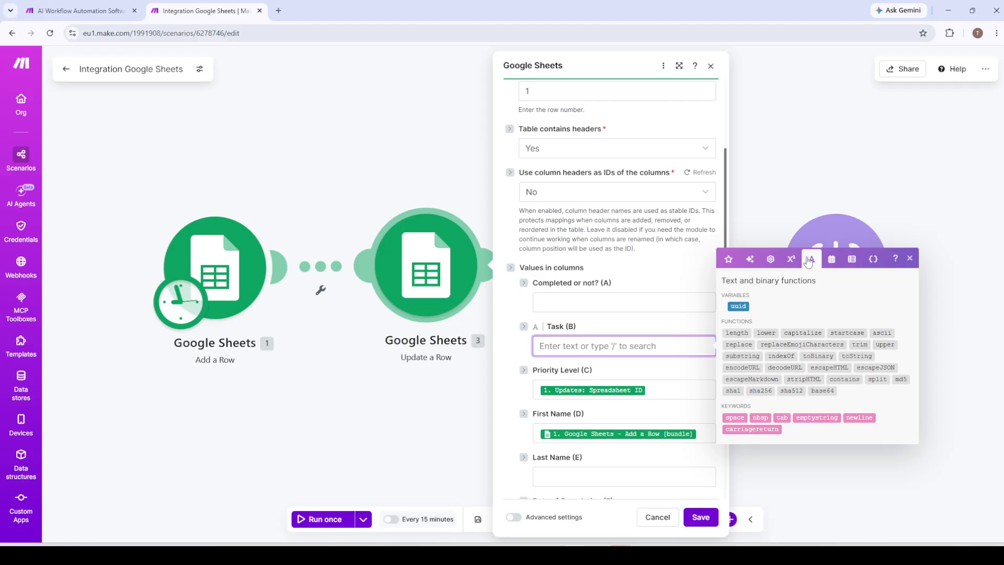
Step: Try the length, lower, capitalize and startcase functions one at a time in the Task (B) field, removing each one
click(745, 332)
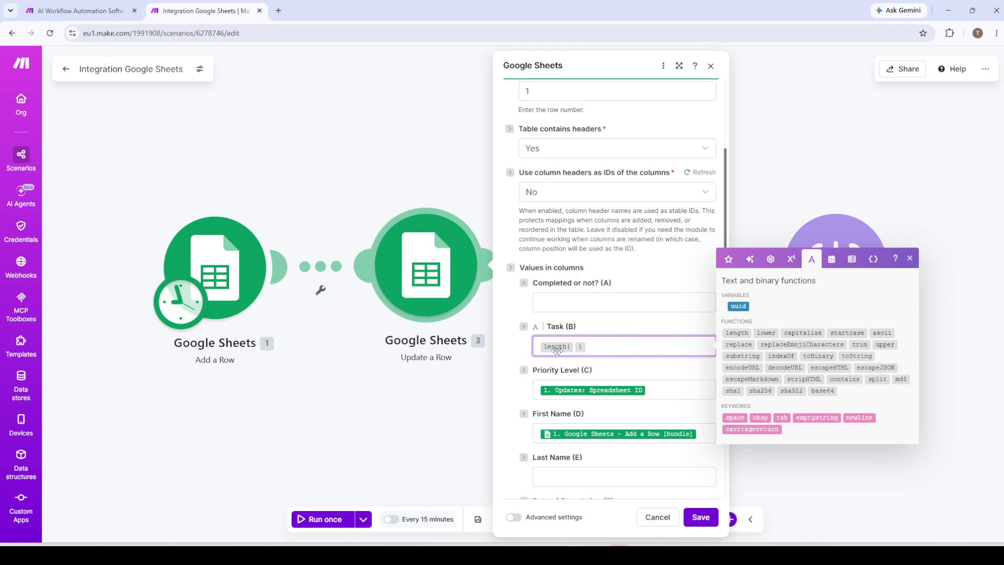
drag(557, 349, 796, 366)
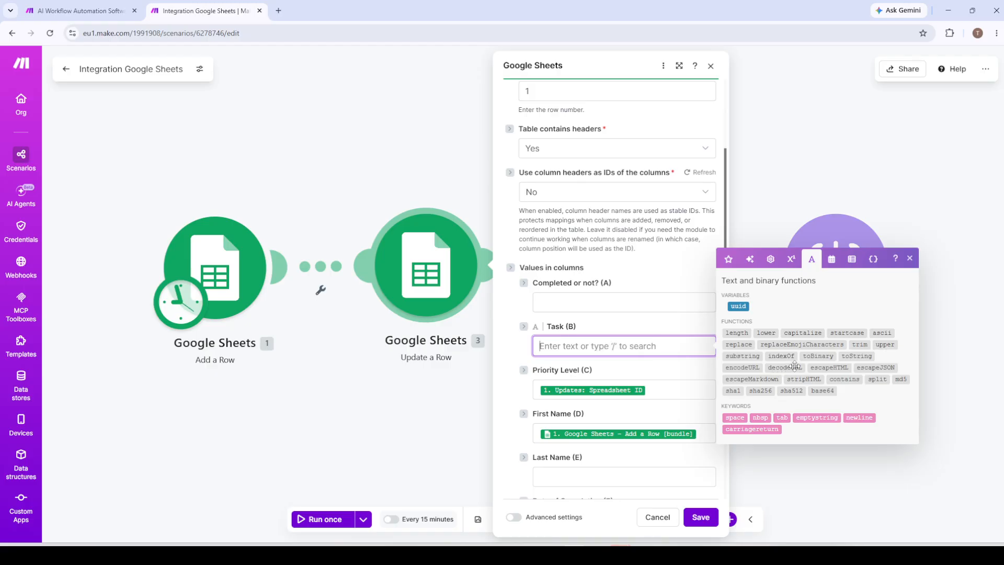
click(766, 333)
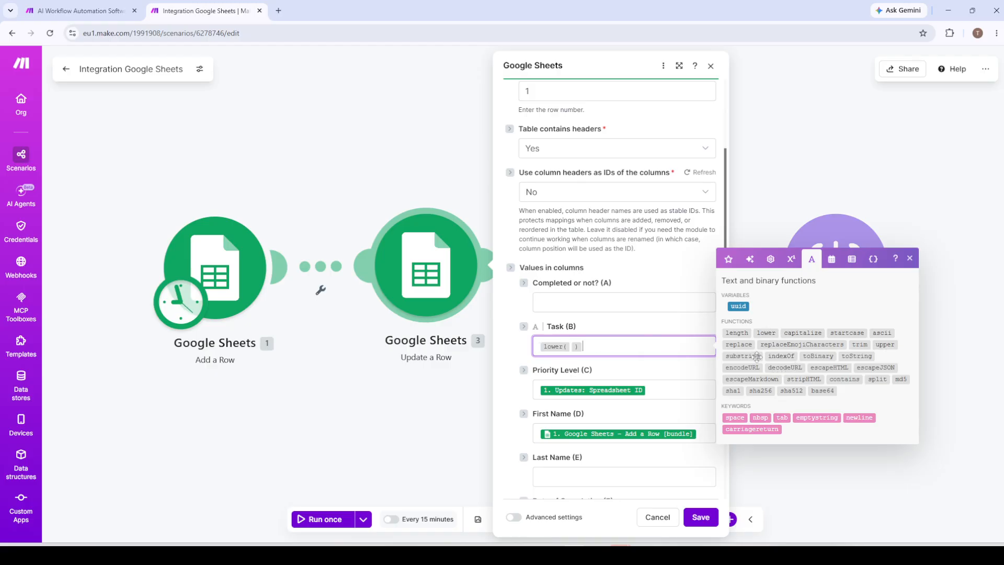
key(BackSpace)
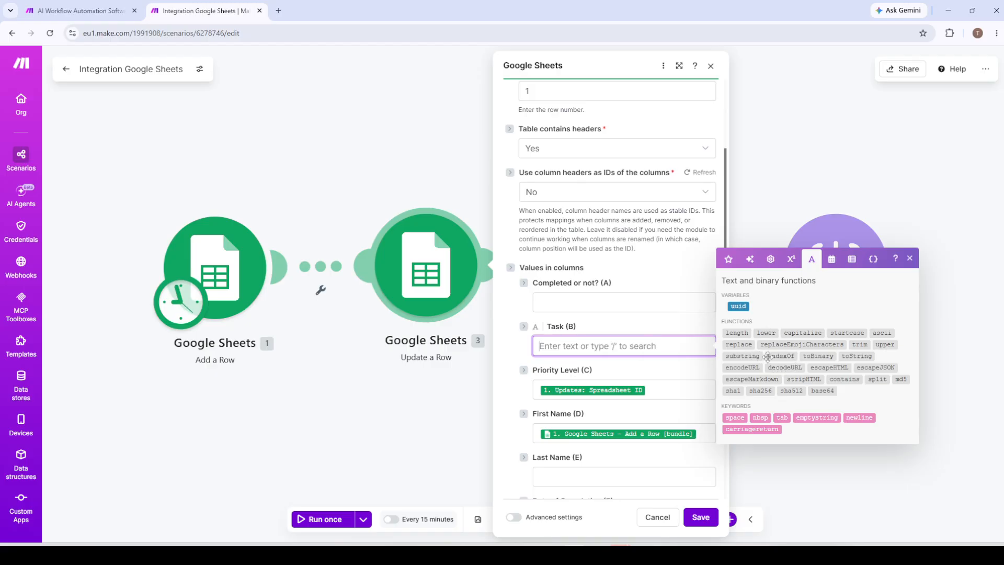
click(794, 333)
key(BackSpace)
click(831, 334)
key(BackSpace)
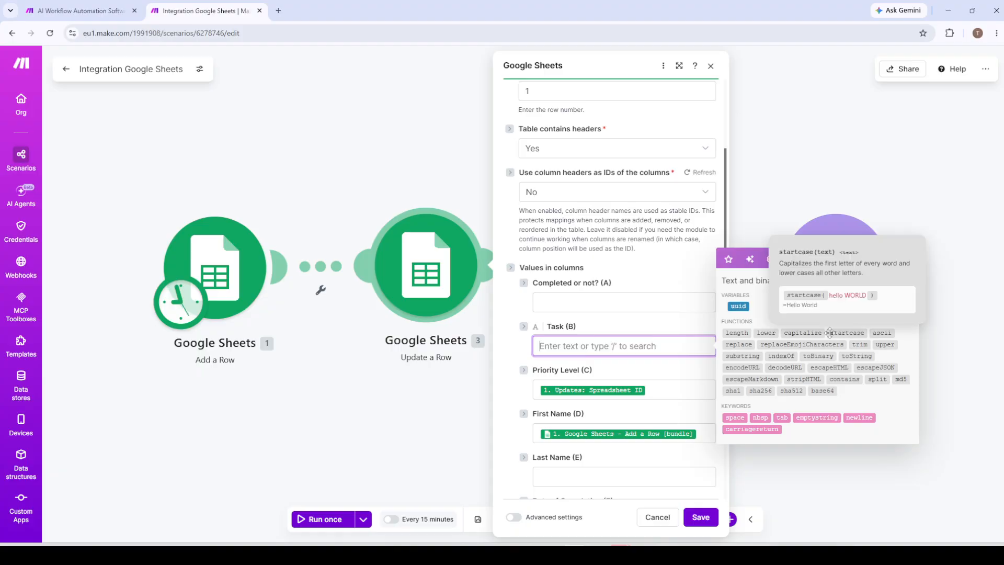
Step: Try replaceEmojiCharacters in the Task (B) field with Spreadsheet ID and Table Range from Add a Row as arguments, and clear the field
click(796, 345)
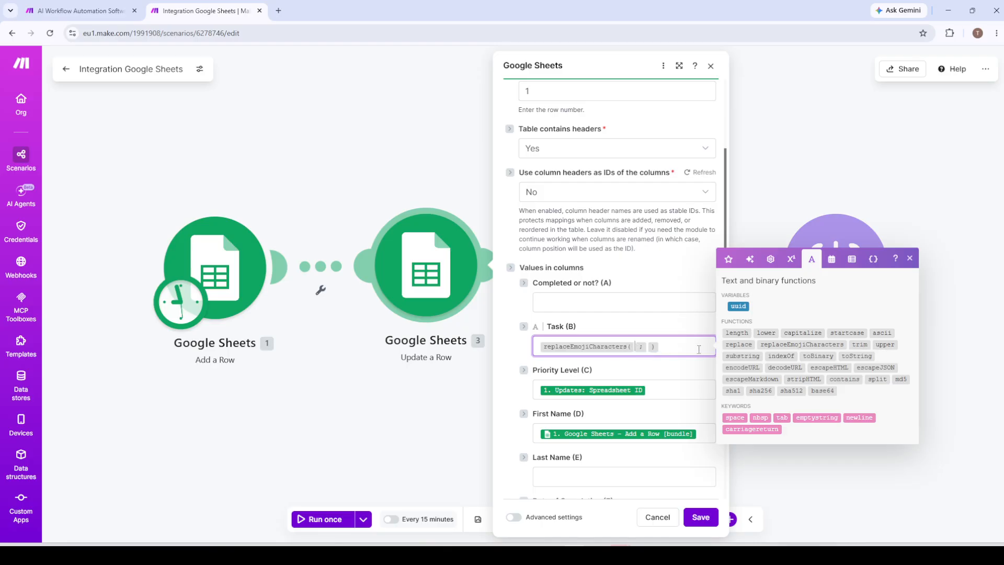
click(729, 259)
drag(754, 328, 619, 348)
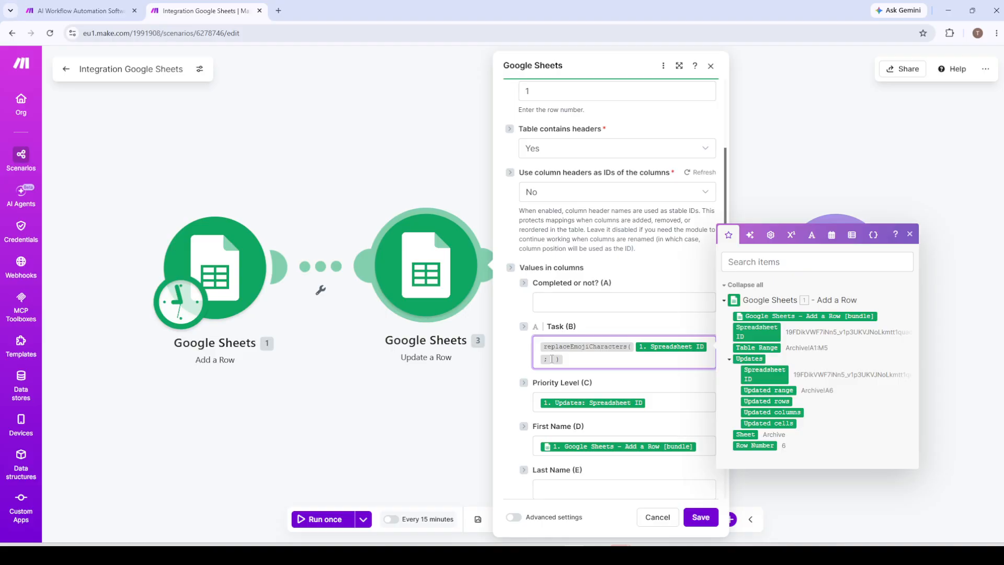
drag(757, 354, 681, 348)
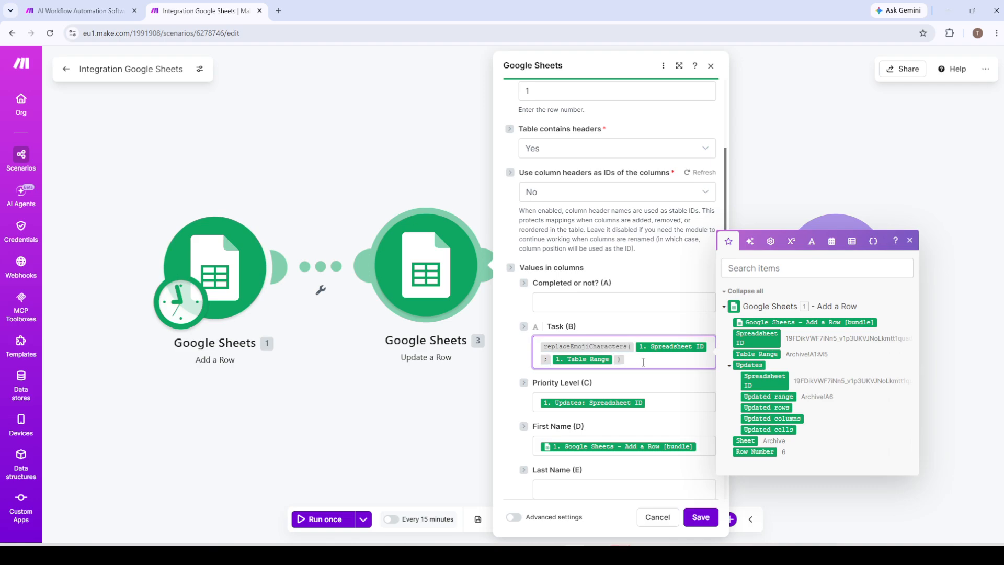
drag(643, 362, 552, 346)
key(BackSpace)
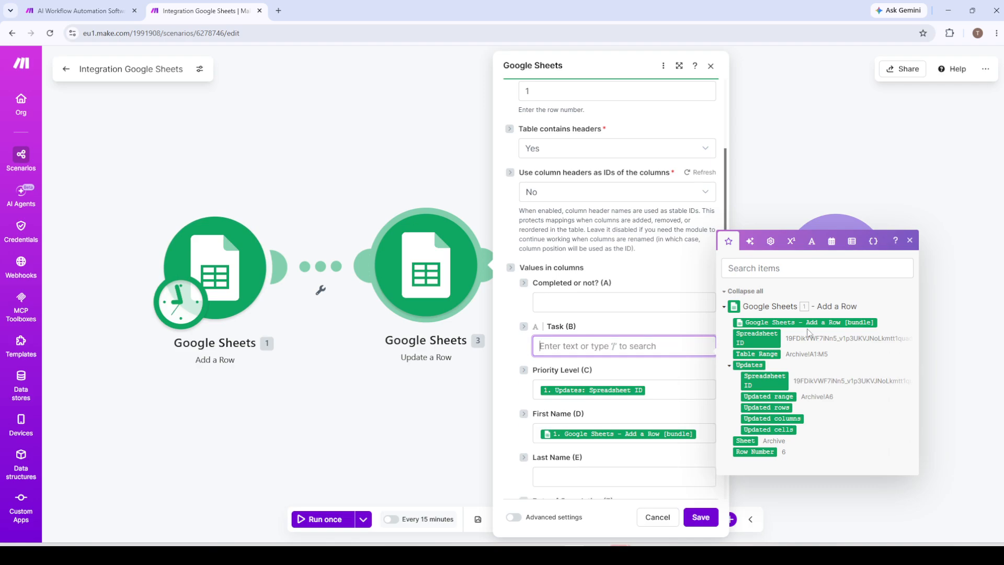
Step: Go back to the text and binary functions, try trim in the Task (B) field and remove it
click(812, 241)
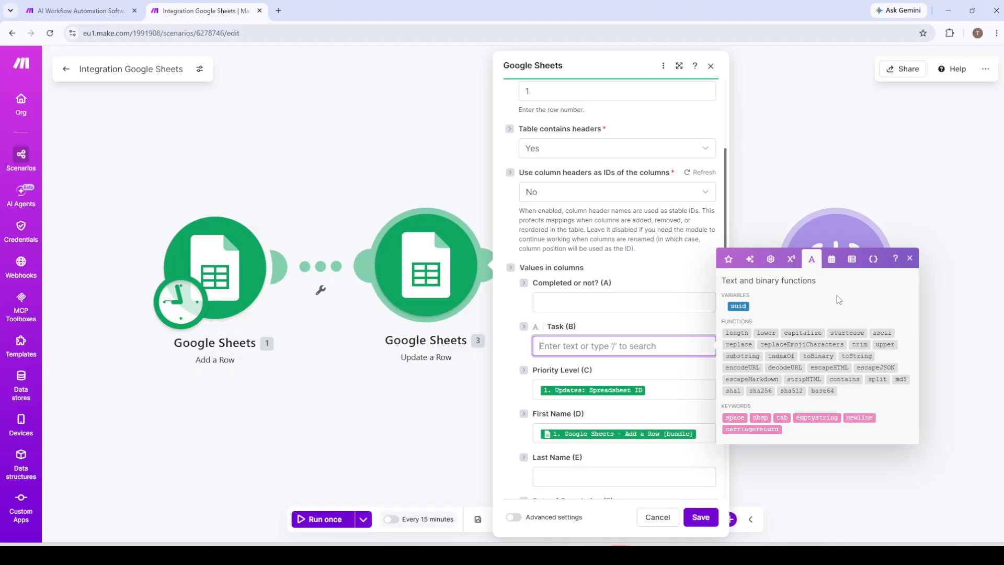
click(859, 345)
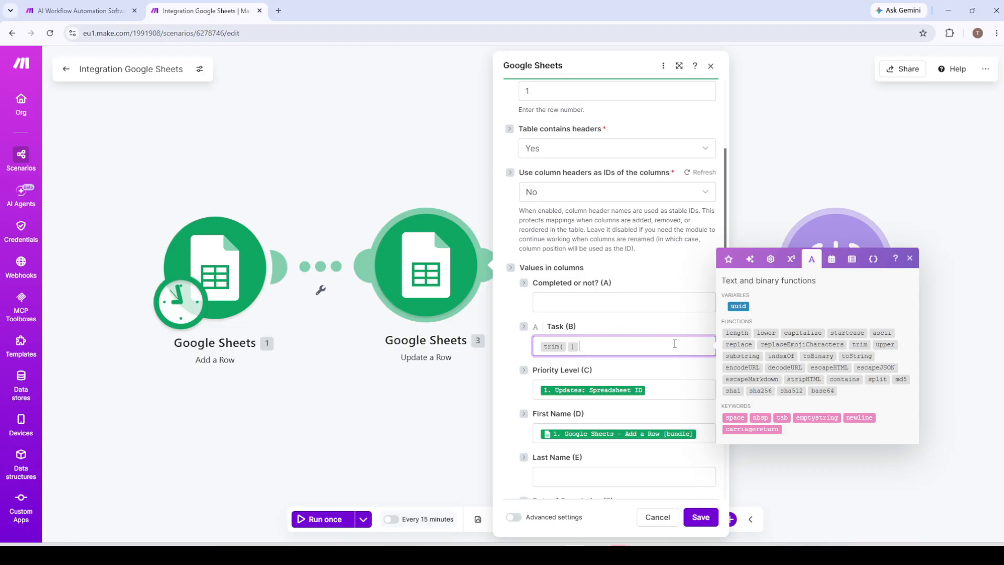
key(BackSpace)
key(BackSpace)
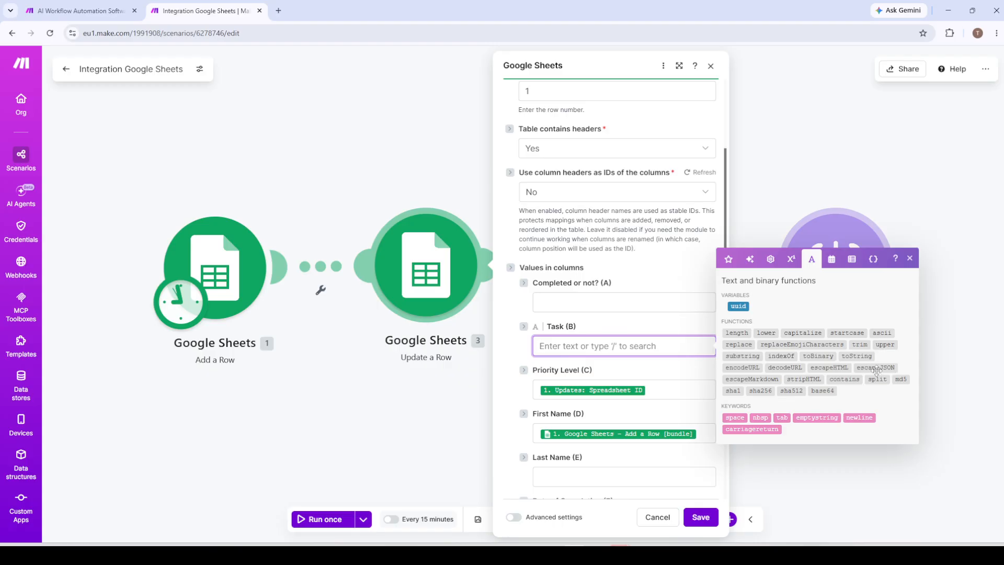
Step: Try the letter-case functions lower, upper and capitalize in turn in the Task (B) field, clearing the field after each
mouse_move(866, 364)
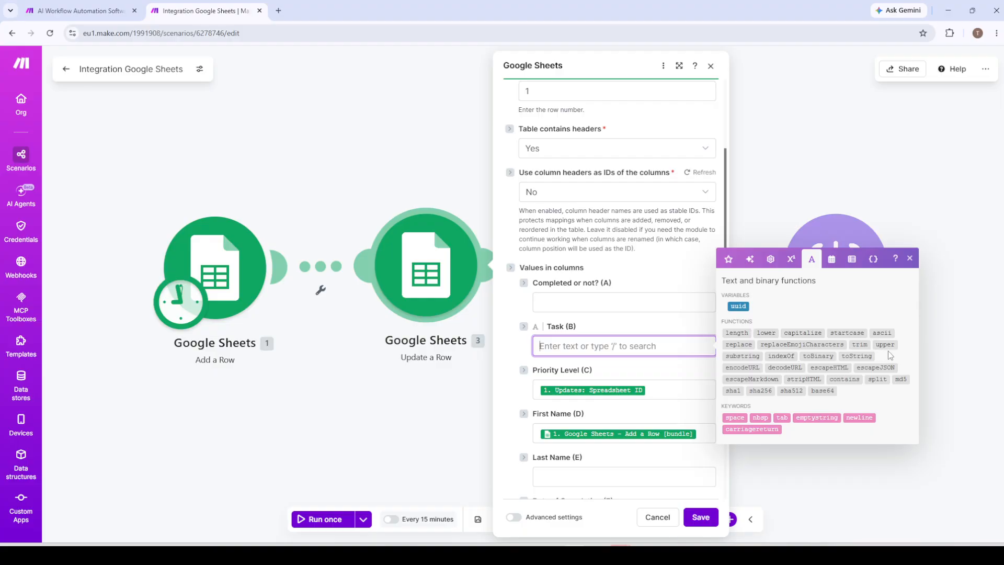
click(764, 332)
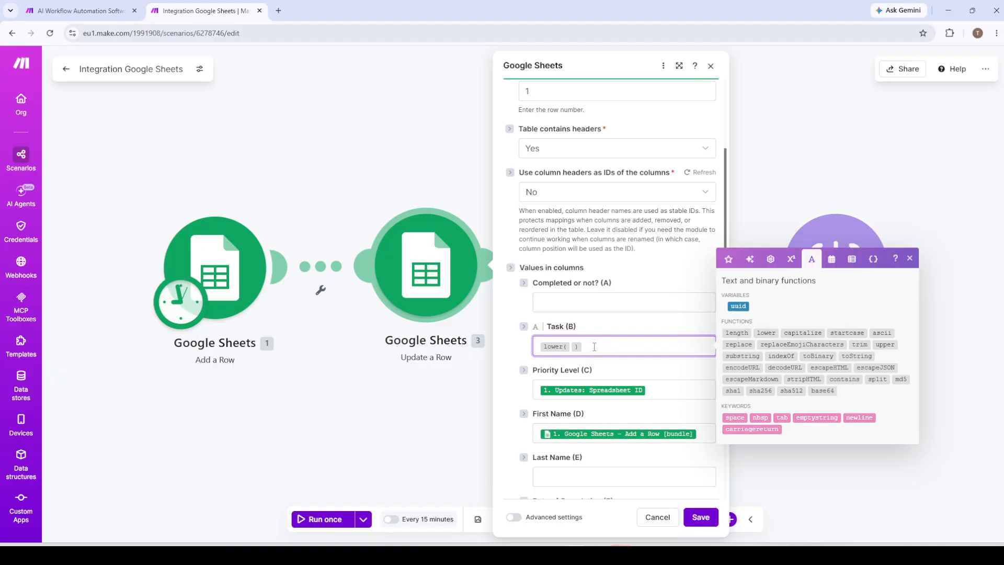
drag(594, 346, 516, 350)
key(BackSpace)
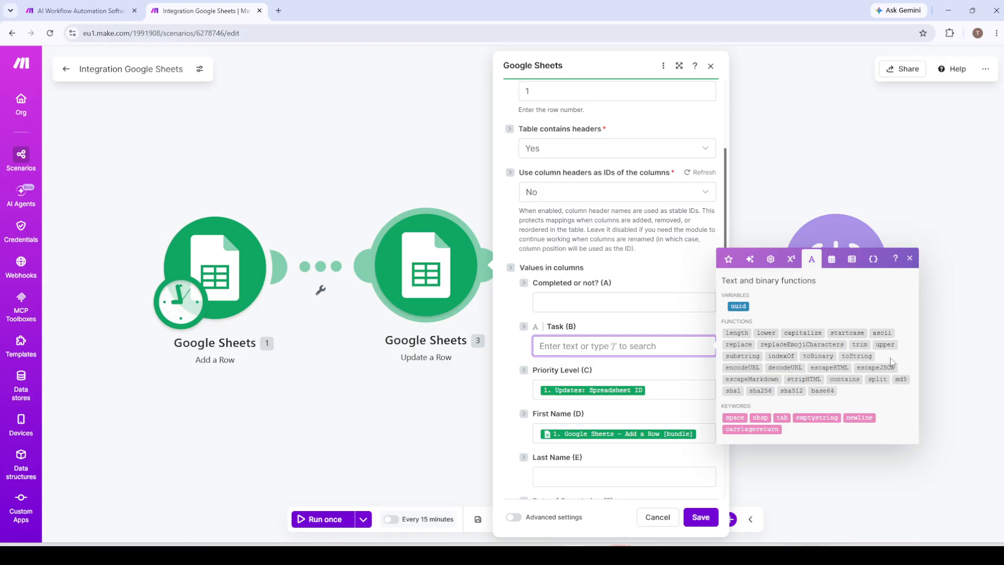
click(884, 344)
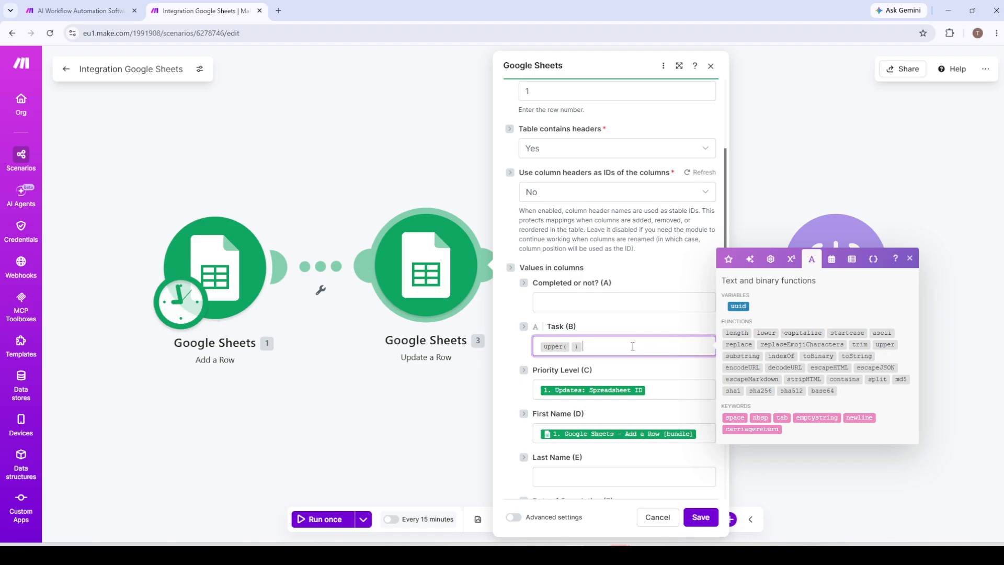
drag(602, 347, 522, 350)
key(BackSpace)
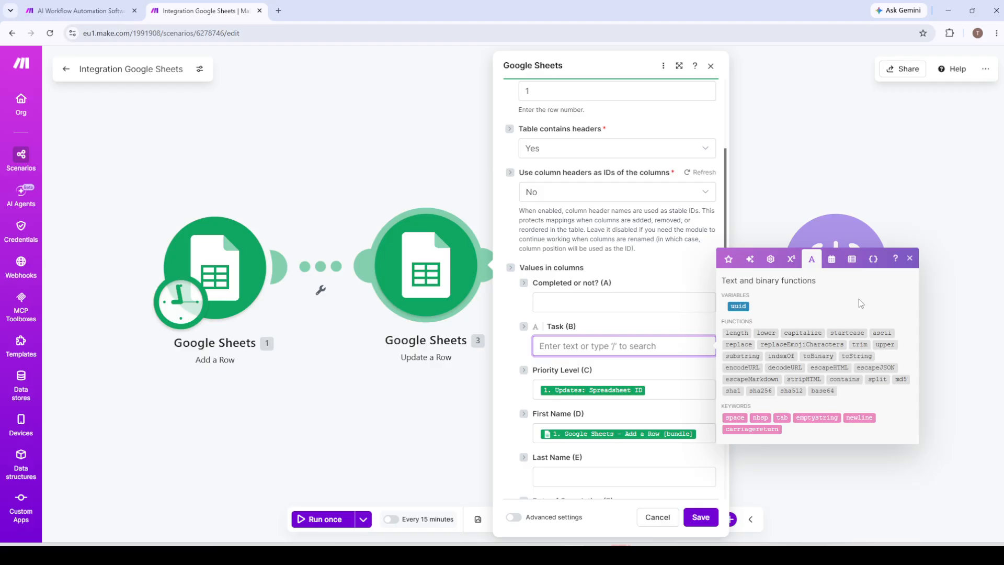
click(805, 333)
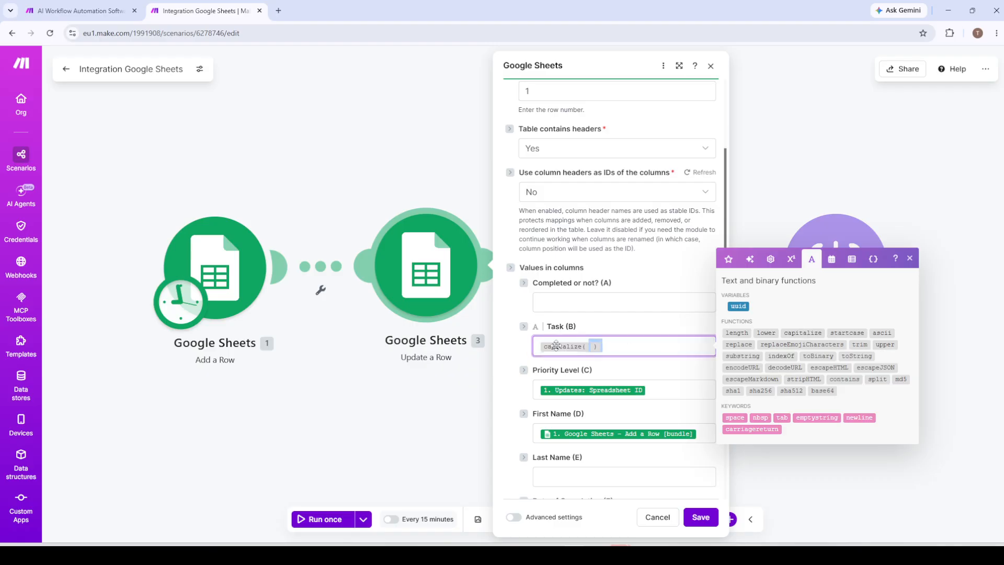
drag(556, 345, 525, 346)
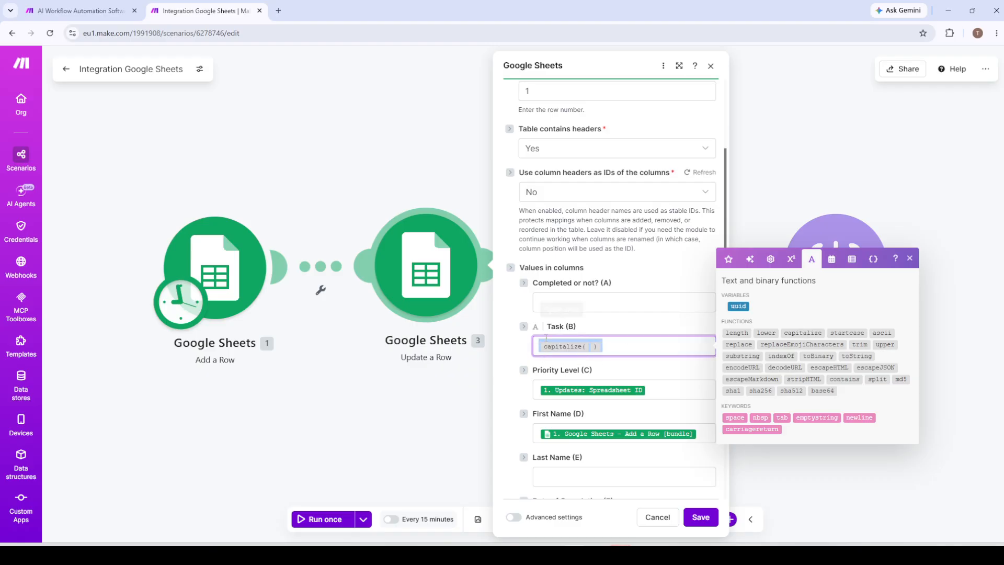
key(BackSpace)
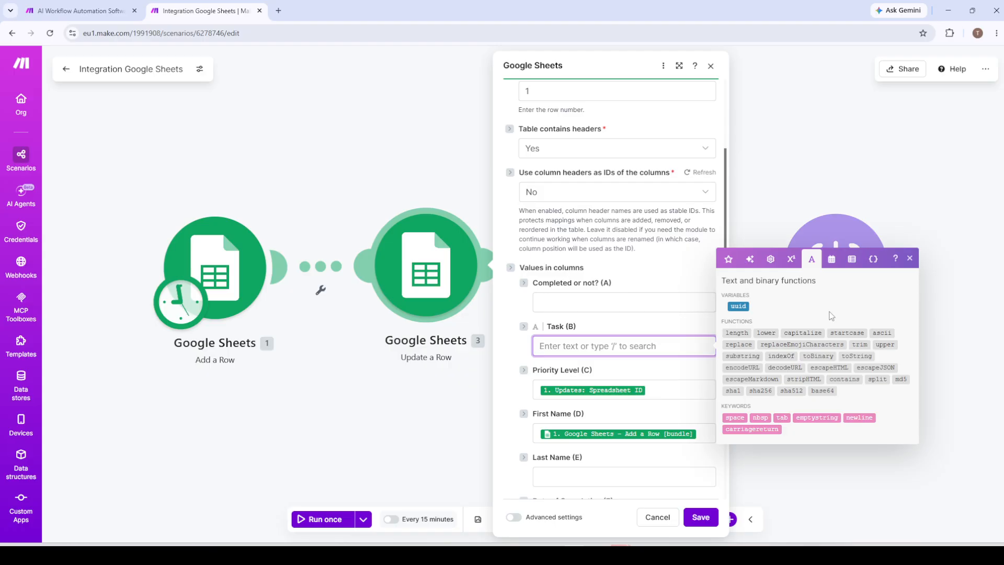
Step: Try the split function and the substring function in the Task (B) field, deleting each one
click(876, 379)
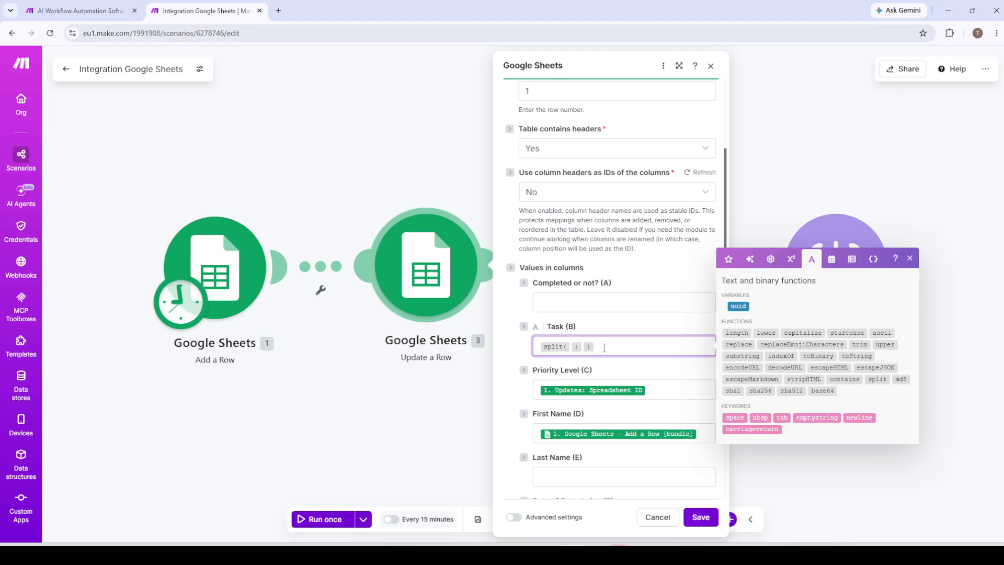
drag(604, 348, 522, 355)
key(BackSpace)
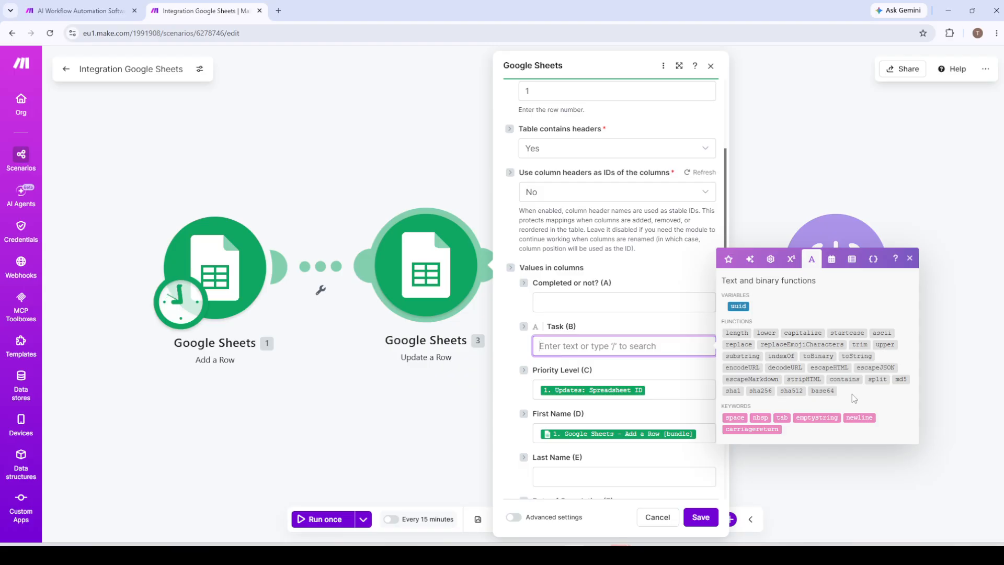
drag(741, 361, 580, 343)
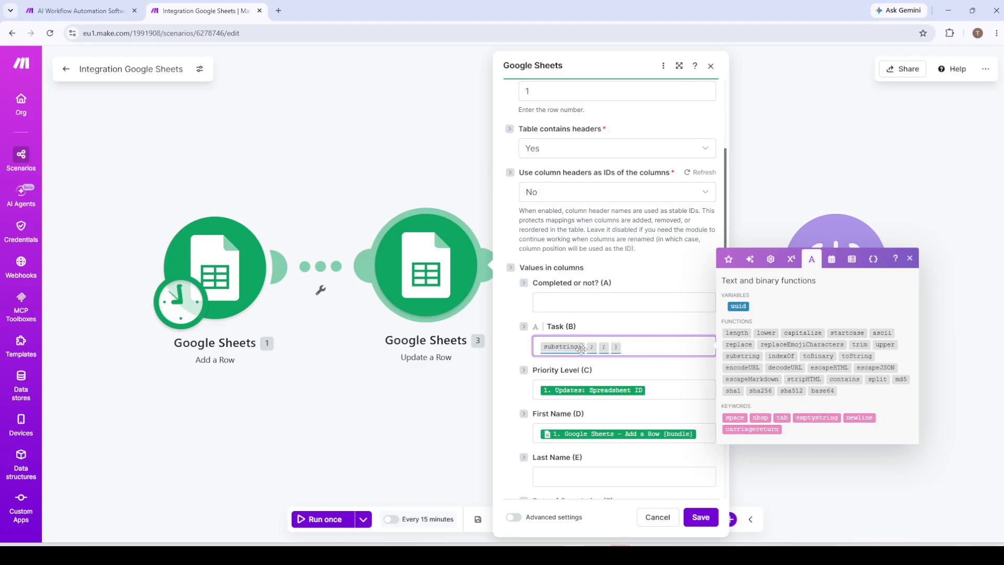
drag(637, 349, 525, 350)
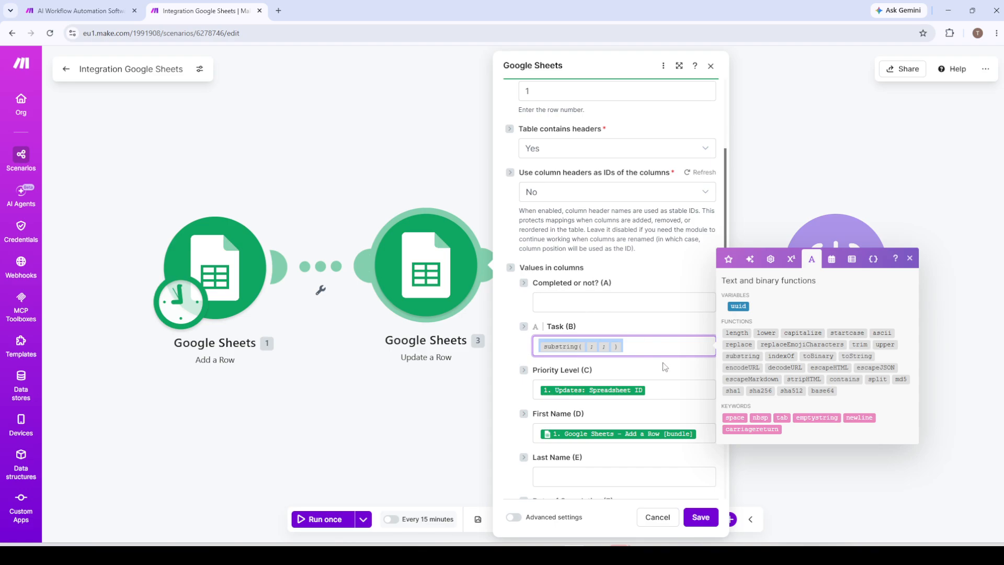
key(BackSpace)
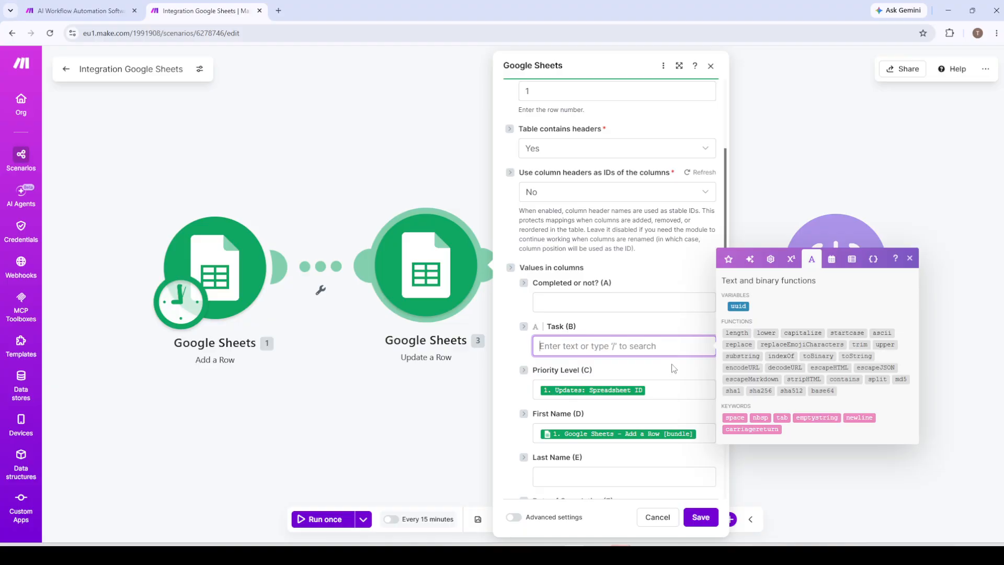
Step: Try the replace function in the Task (B) field, delete it and leave the field empty
click(737, 345)
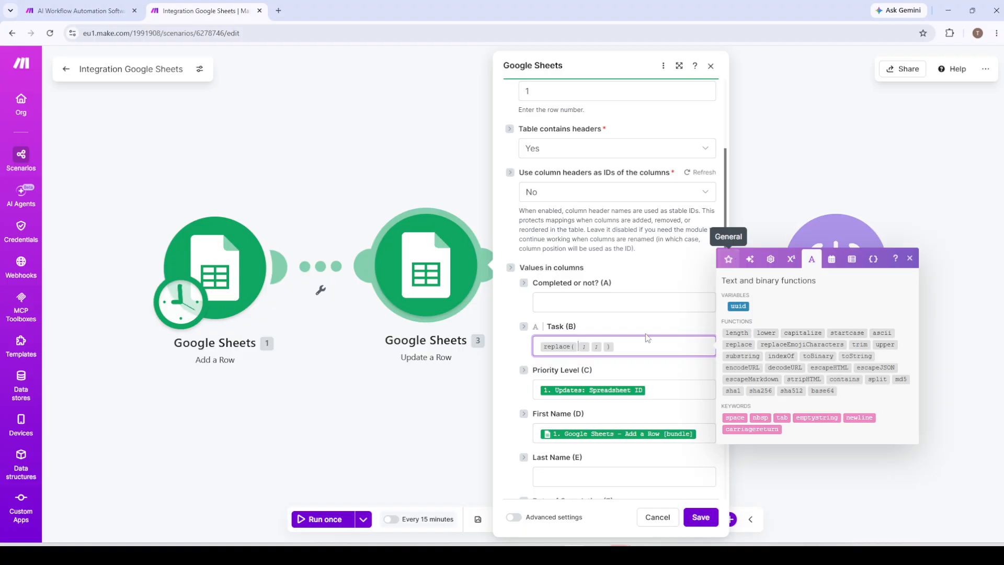
drag(628, 349, 511, 349)
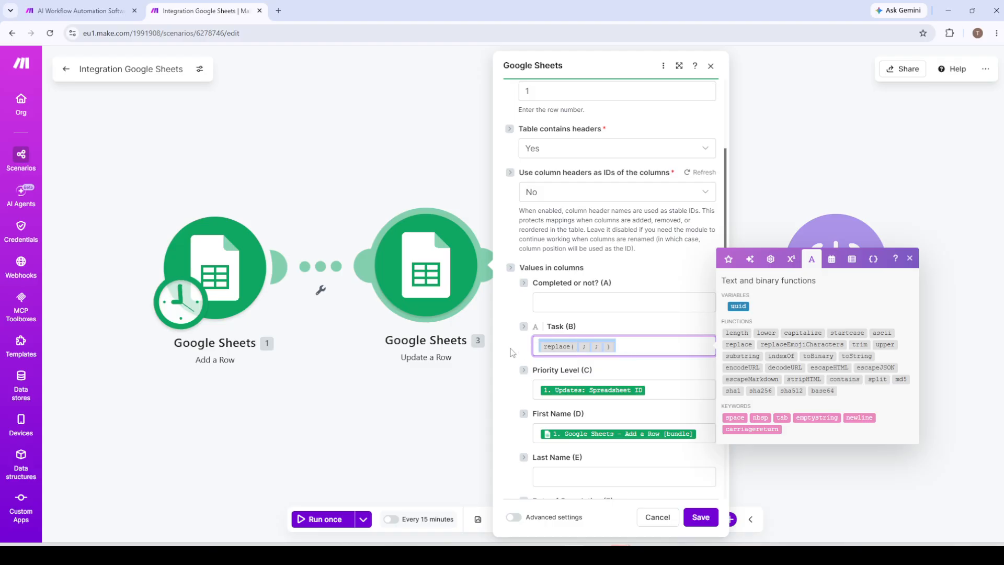
key(BackSpace)
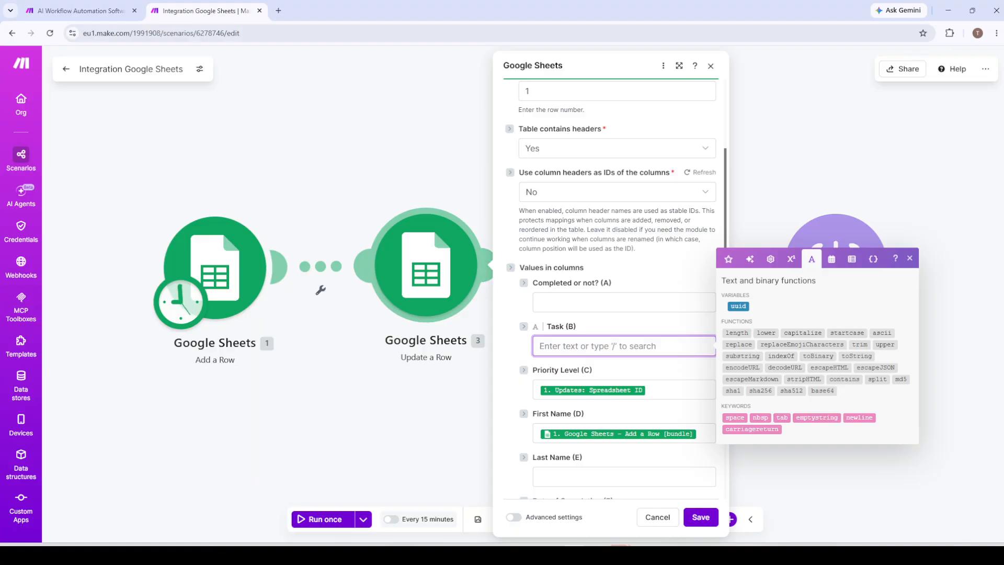
click(505, 555)
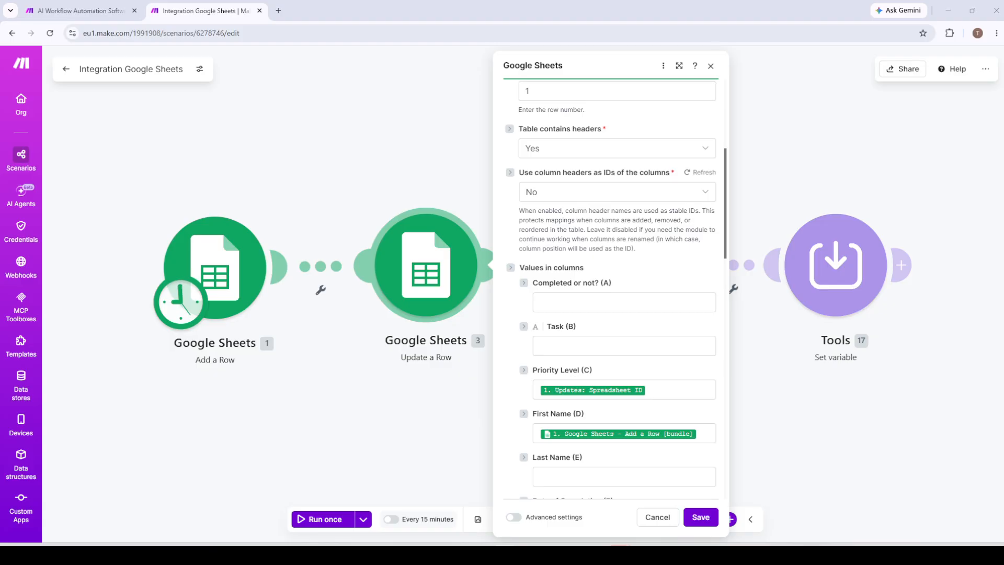